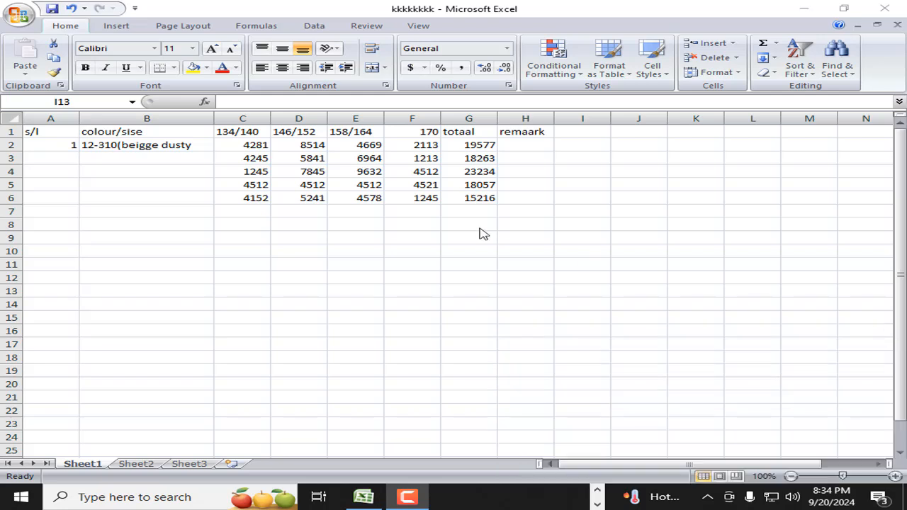
Enter a formula in D7 that multiplies the five values above it: =D2*D3*D4*D5*D6.
{"action": "left_click", "coordinate": [354, 224]}
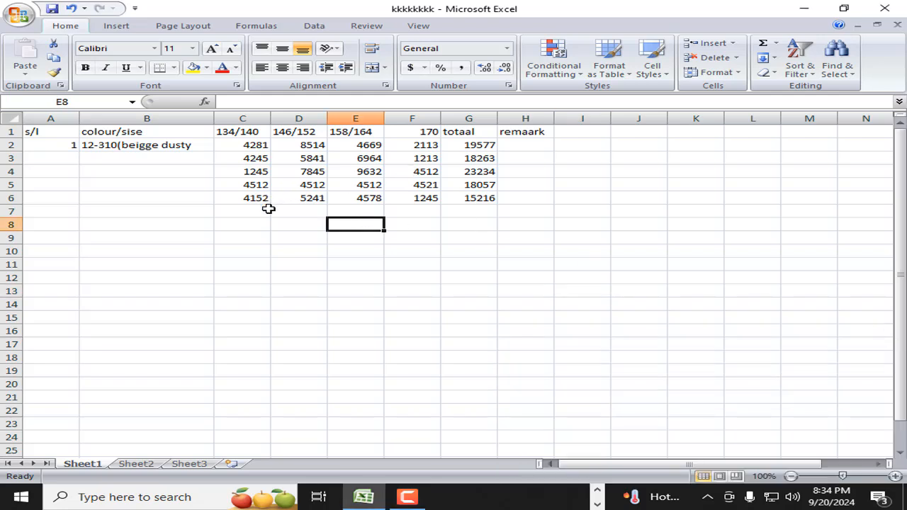
{"action": "left_click", "coordinate": [316, 213]}
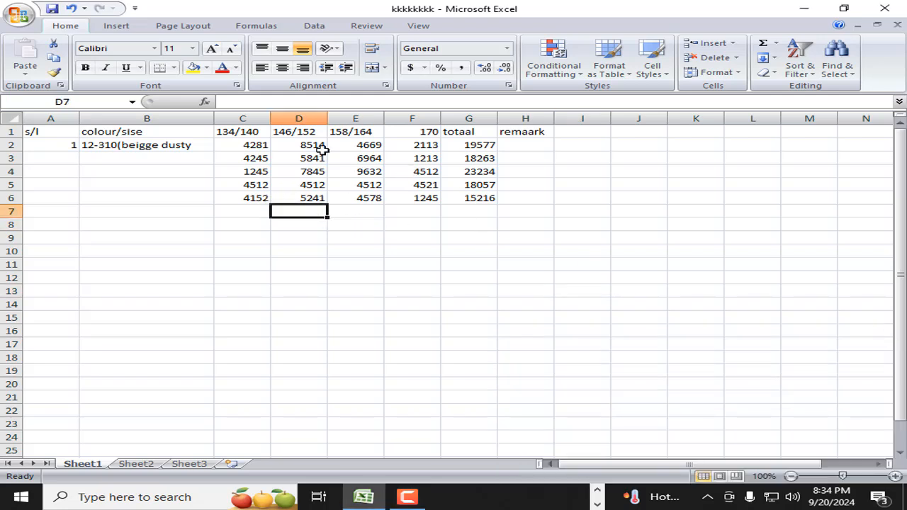
{"action": "type", "text": "="}
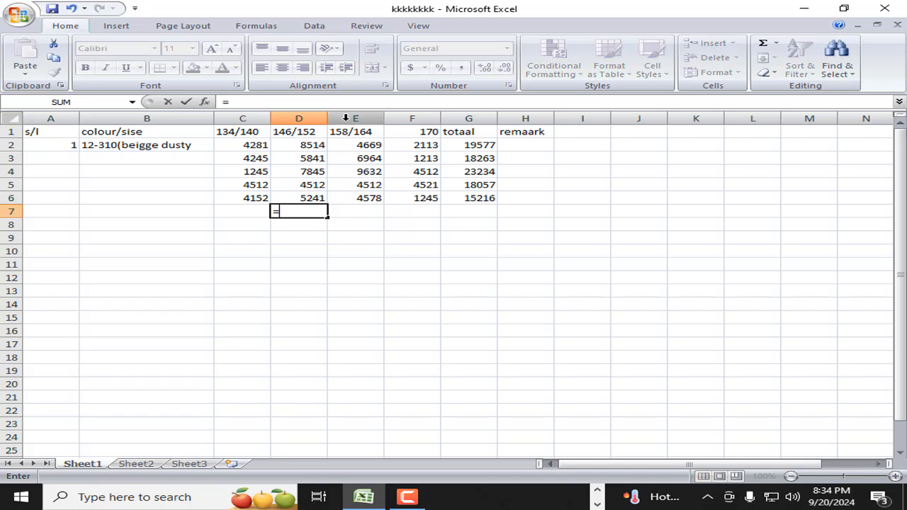
{"action": "left_click", "coordinate": [295, 145]}
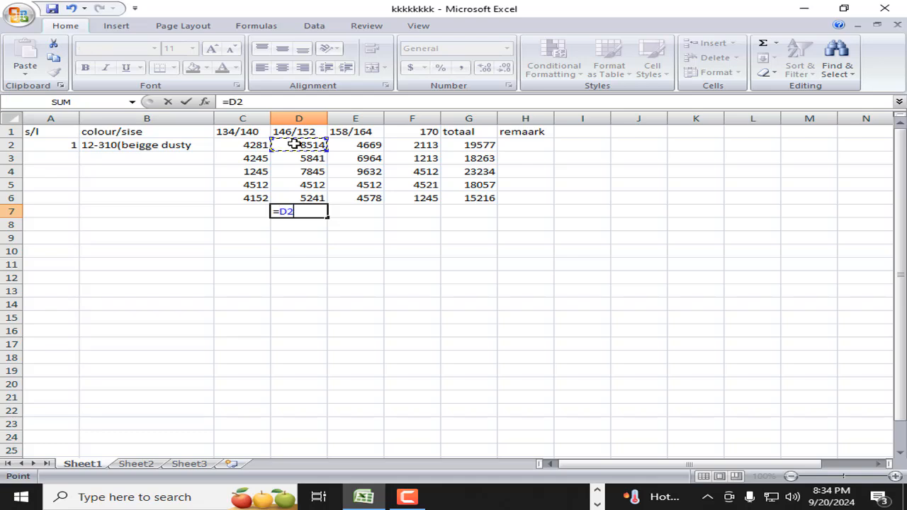
{"action": "type", "text": "*"}
{"action": "left_click", "coordinate": [313, 157]}
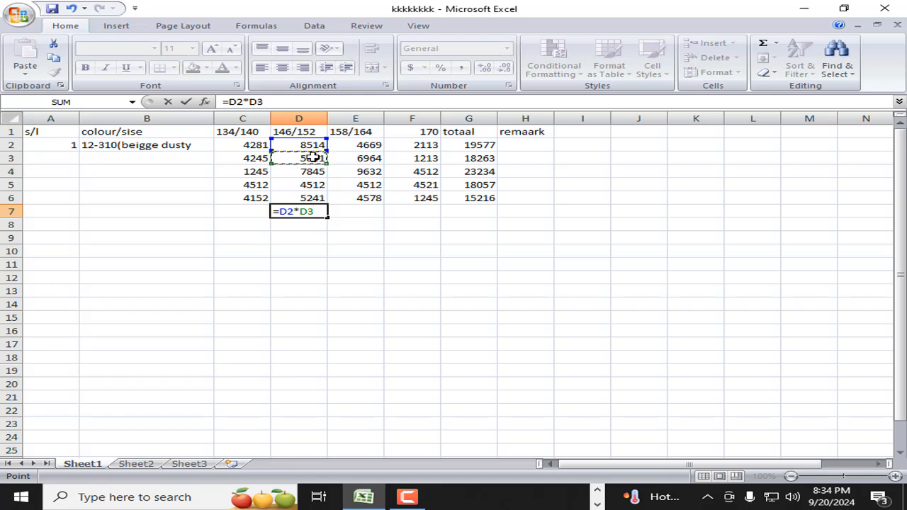
{"action": "type", "text": "*"}
{"action": "left_click", "coordinate": [306, 172]}
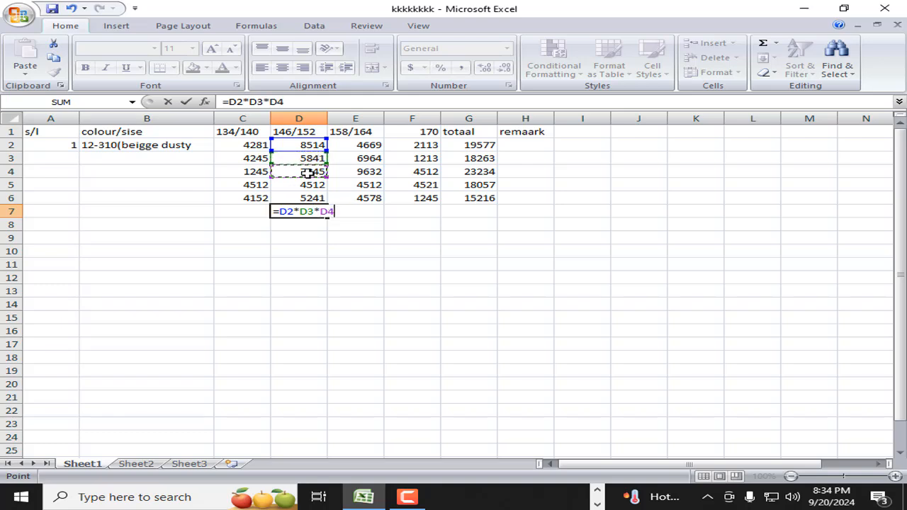
{"action": "type", "text": "*"}
{"action": "left_click", "coordinate": [304, 186]}
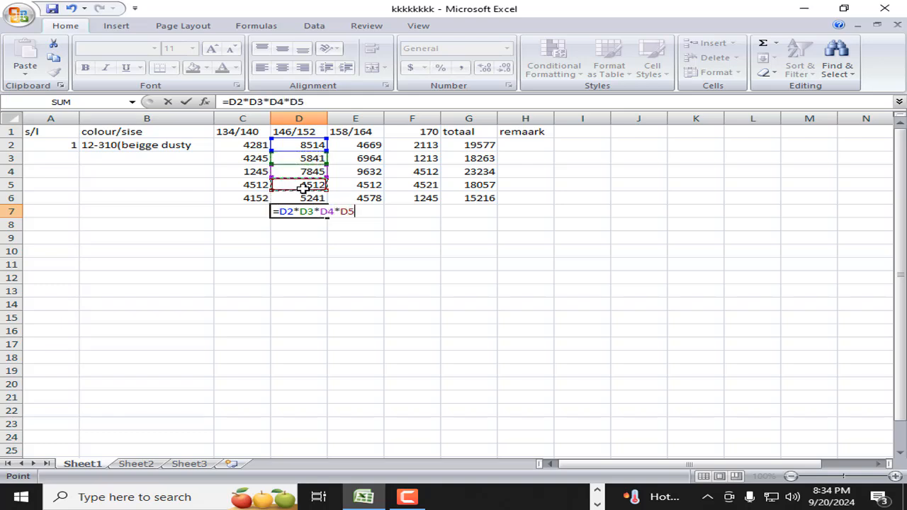
{"action": "type", "text": "*"}
{"action": "left_click", "coordinate": [298, 196]}
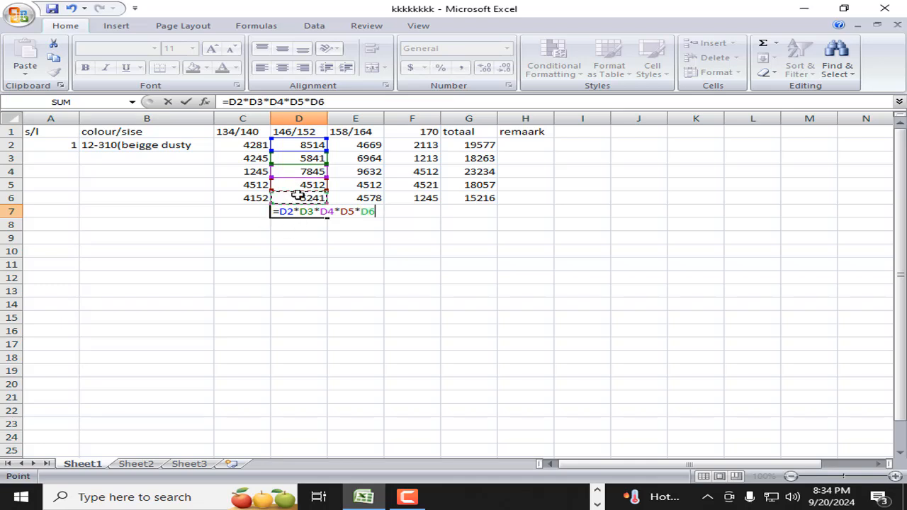
{"action": "key", "text": "Return"}
Replace the formula in D7 with =D2*D3 to multiply only the first two values of the column.
{"action": "double_click", "coordinate": [301, 212]}
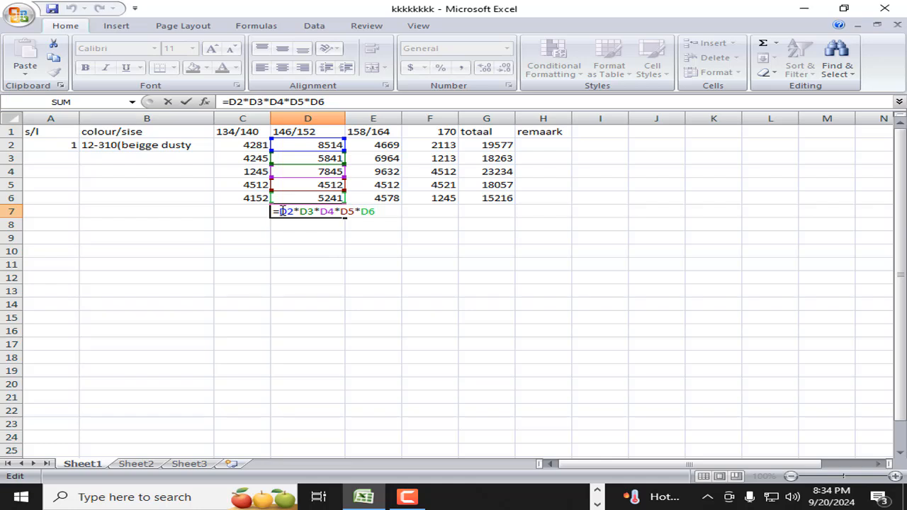
{"action": "left_click_drag", "start_coordinate": [281, 212], "coordinate": [462, 198]}
{"action": "key", "text": "BackSpace"}
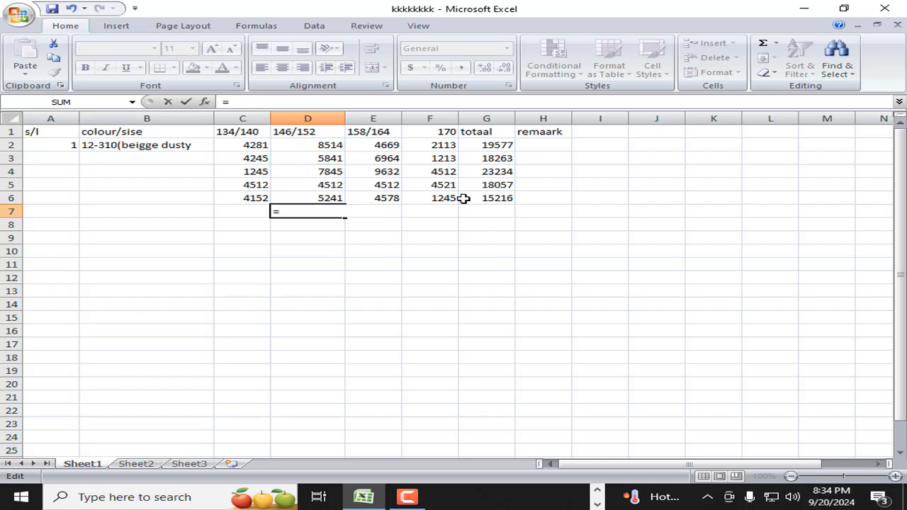
{"action": "left_click", "coordinate": [301, 145]}
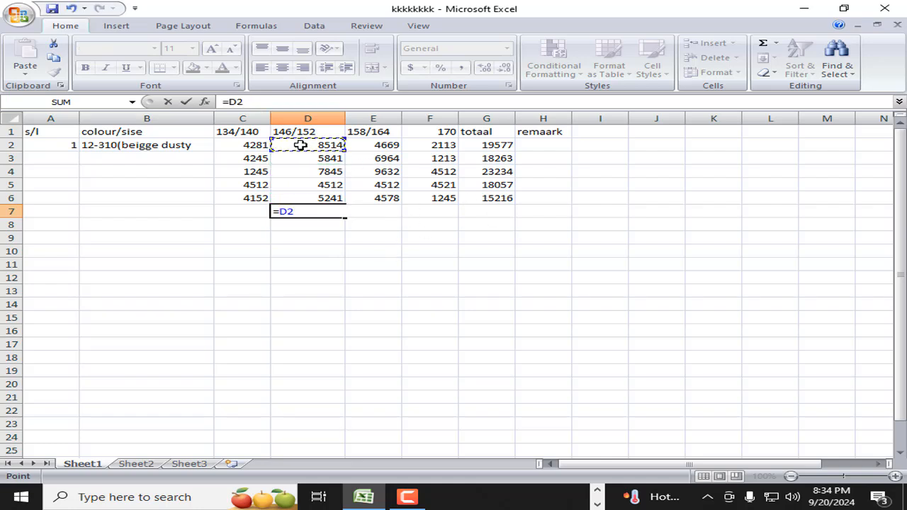
{"action": "type", "text": "*"}
{"action": "left_click", "coordinate": [300, 158]}
{"action": "key", "text": "Return"}
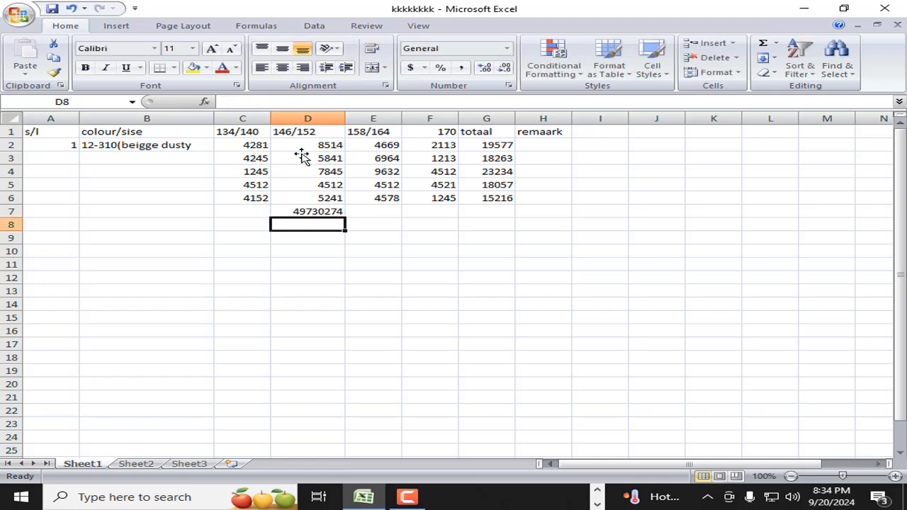
Enter the division formula =E2/E3 in cell E7.
{"action": "left_click", "coordinate": [343, 212]}
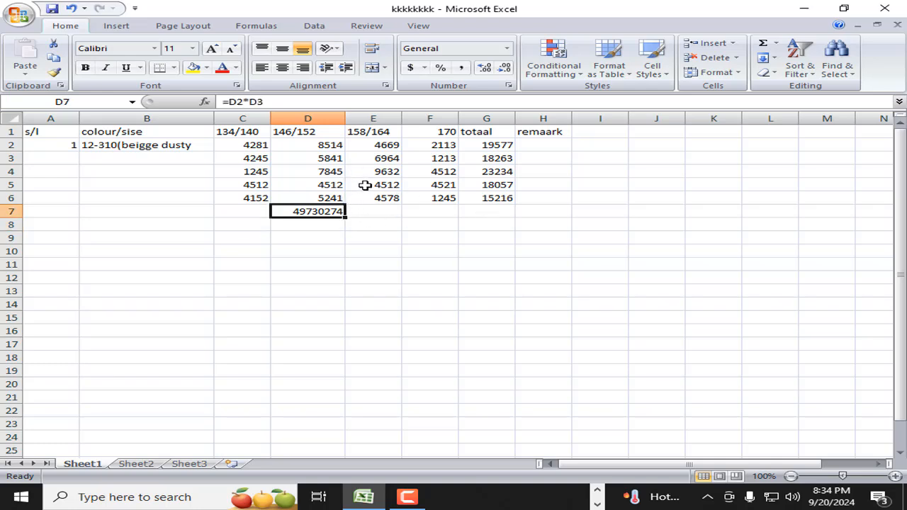
{"action": "left_click", "coordinate": [381, 213]}
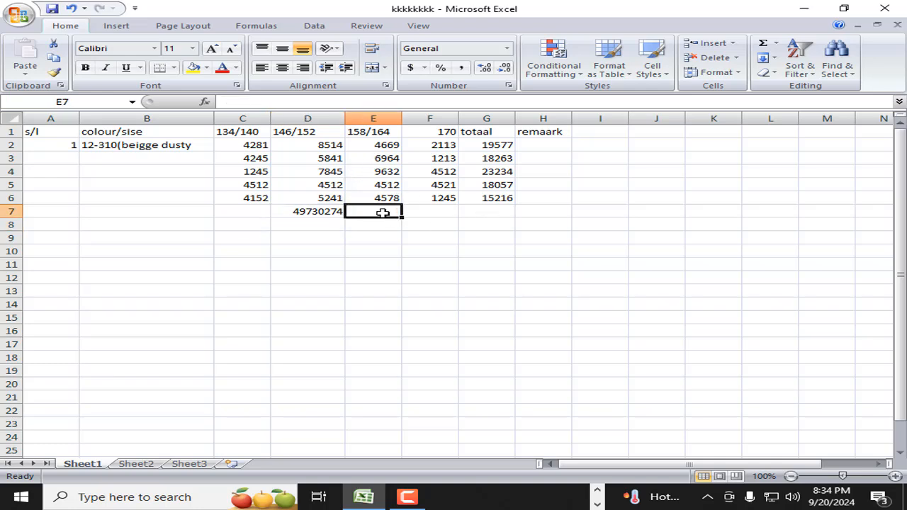
{"action": "type", "text": "="}
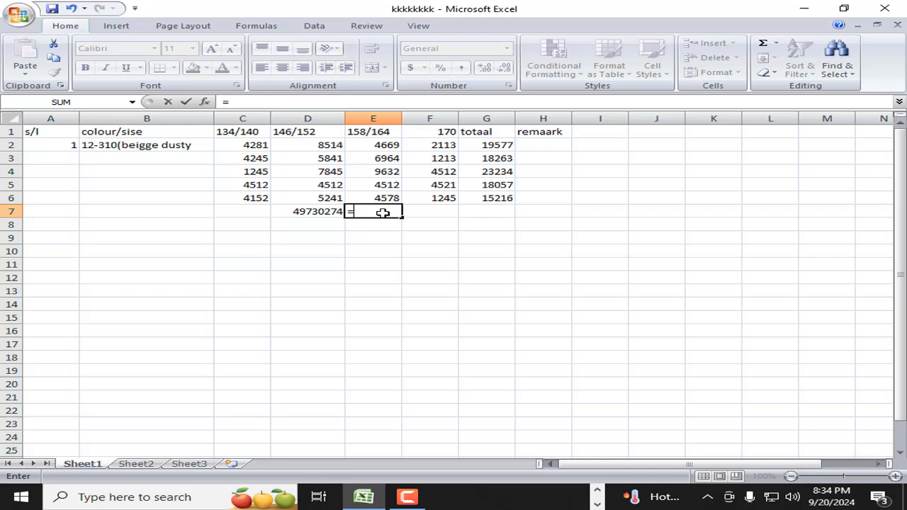
{"action": "left_click", "coordinate": [390, 146]}
{"action": "type", "text": "/"}
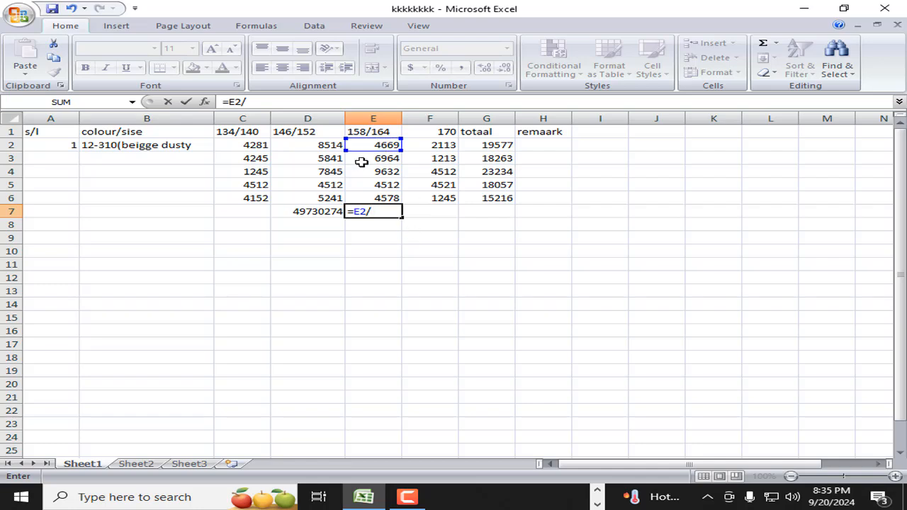
{"action": "left_click", "coordinate": [361, 159]}
{"action": "key", "text": "Return"}
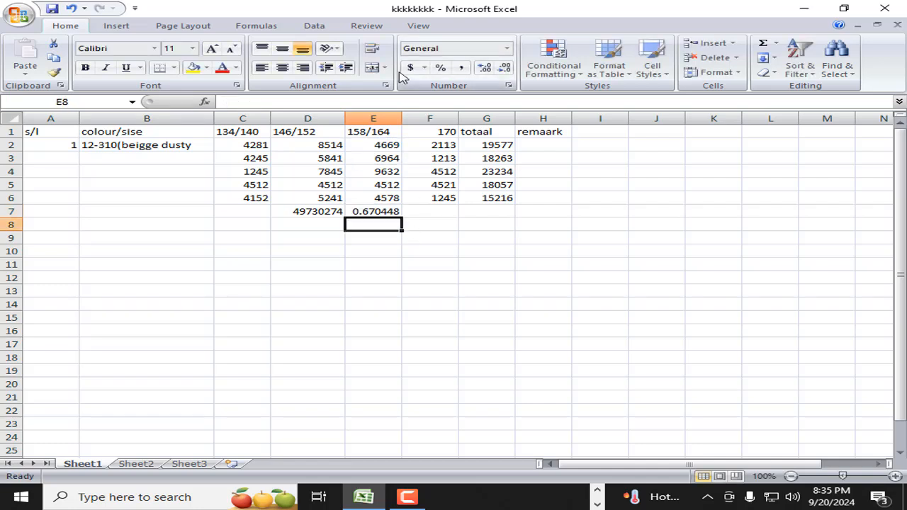
Clear the formulas in D7:F8 and delete the contents of C4:J8, keeping only the first two data rows.
{"action": "left_click_drag", "start_coordinate": [312, 215], "coordinate": [425, 225]}
{"action": "key", "text": "Delete"}
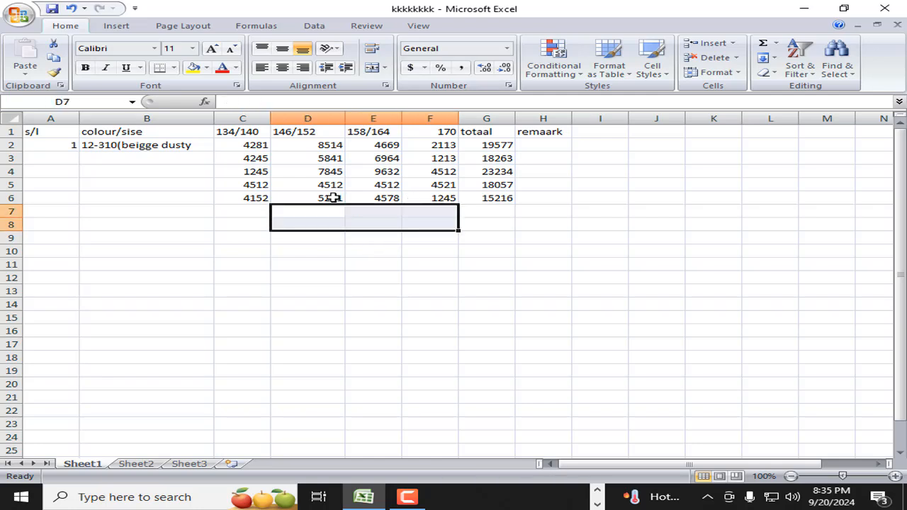
{"action": "left_click", "coordinate": [237, 211]}
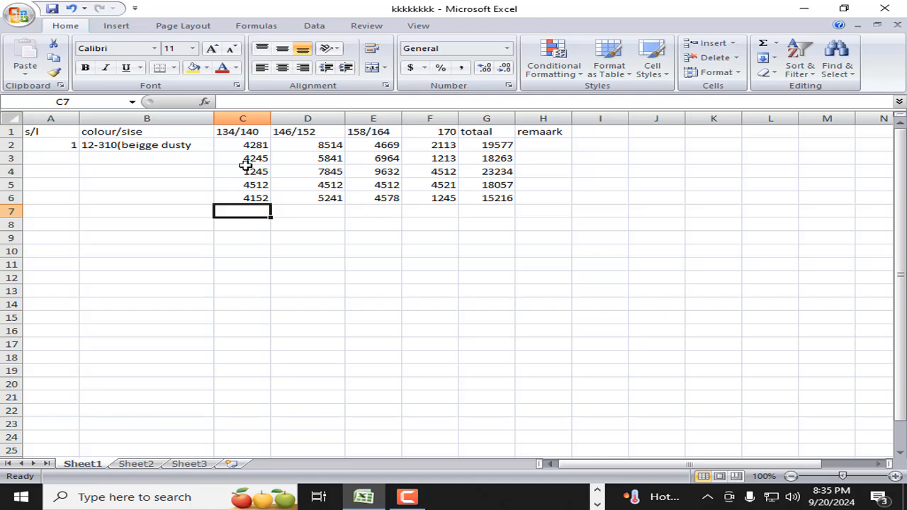
{"action": "left_click_drag", "start_coordinate": [244, 165], "coordinate": [654, 219]}
{"action": "key", "text": "Delete"}
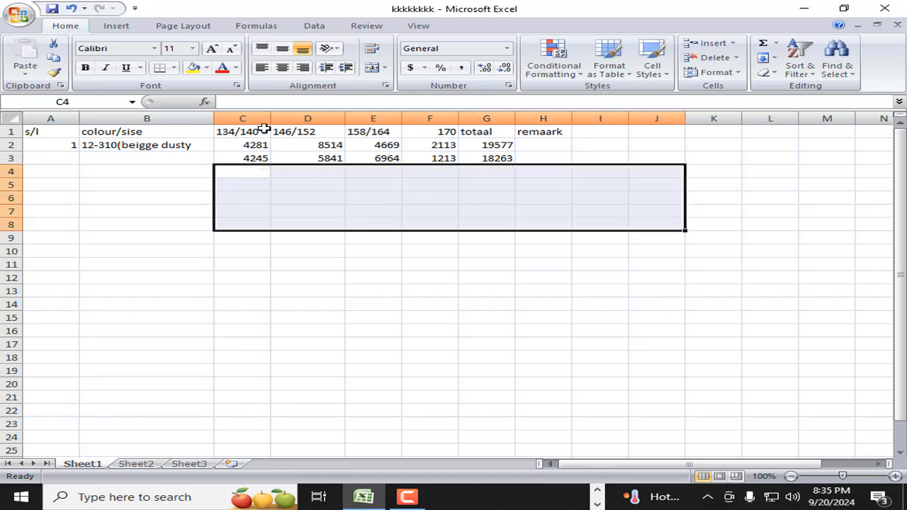
Enter the multiplication formula =C2*C3 in cell C4.
{"action": "left_click", "coordinate": [255, 175]}
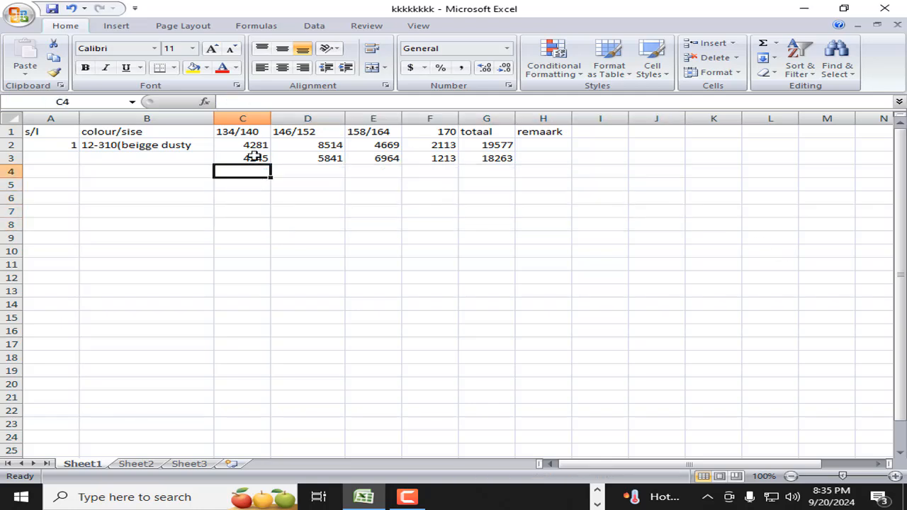
{"action": "type", "text": "="}
{"action": "left_click", "coordinate": [238, 146]}
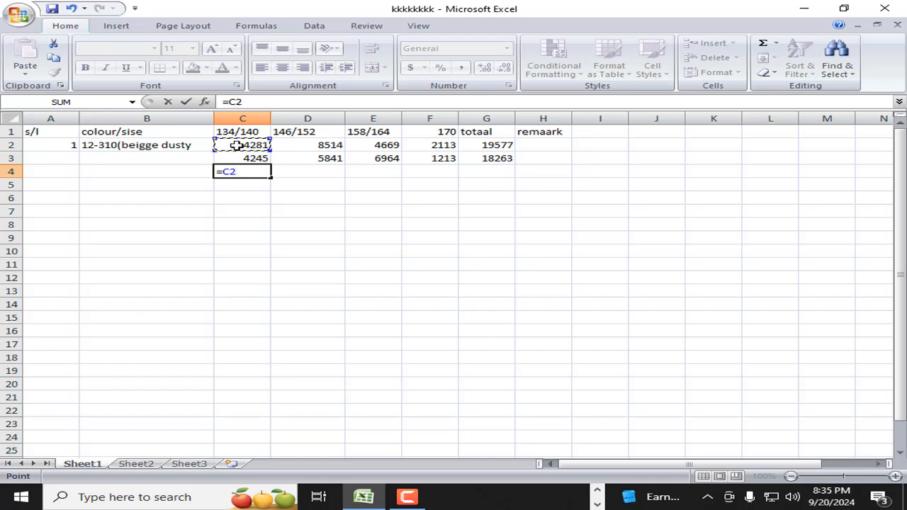
{"action": "type", "text": "*"}
{"action": "left_click", "coordinate": [225, 156]}
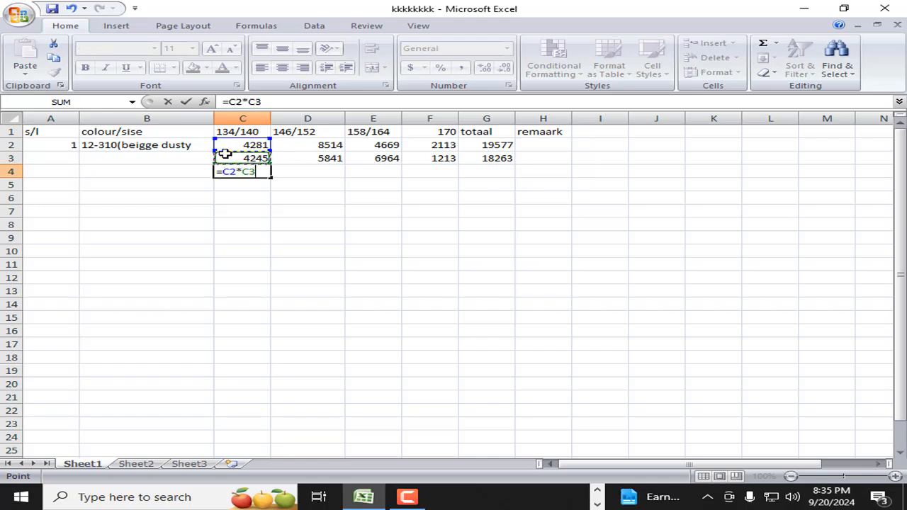
{"action": "key", "text": "Return"}
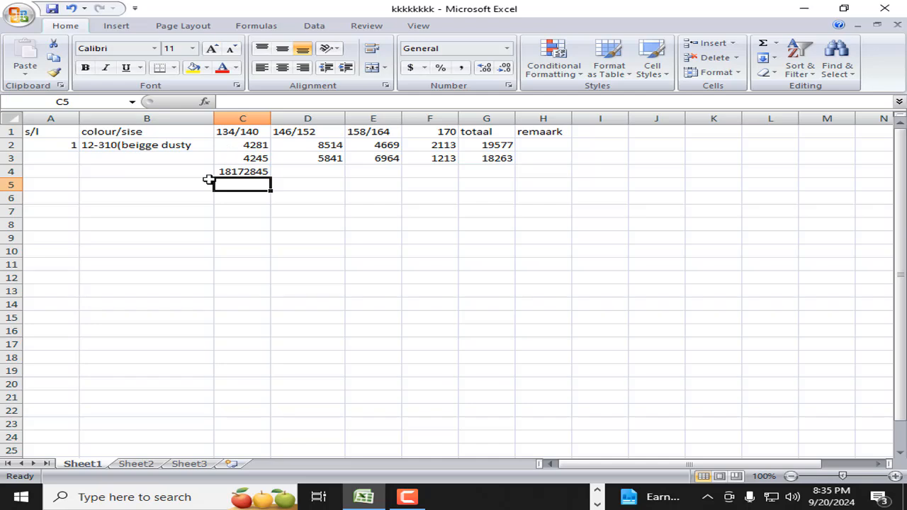
Fill the multiplication formula from C4 across row 4 to G4.
{"action": "left_click", "coordinate": [250, 173]}
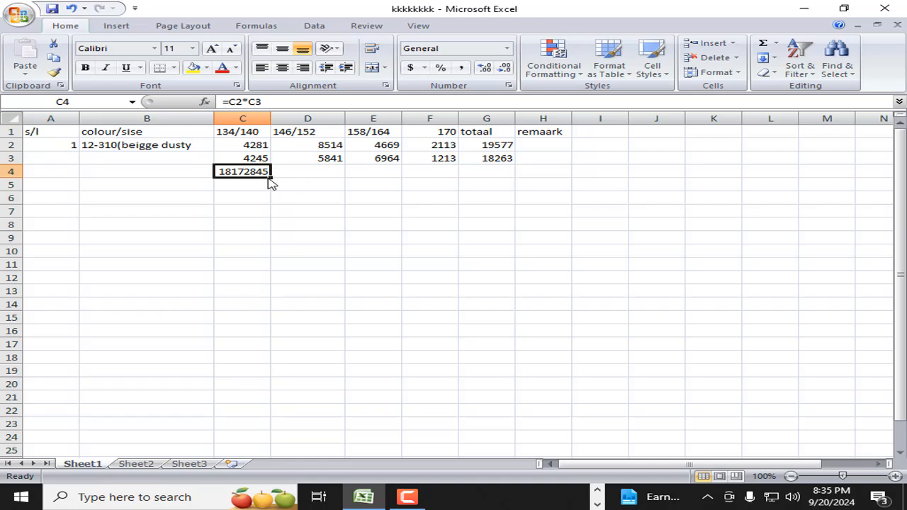
{"action": "left_click_drag", "start_coordinate": [269, 178], "coordinate": [506, 182]}
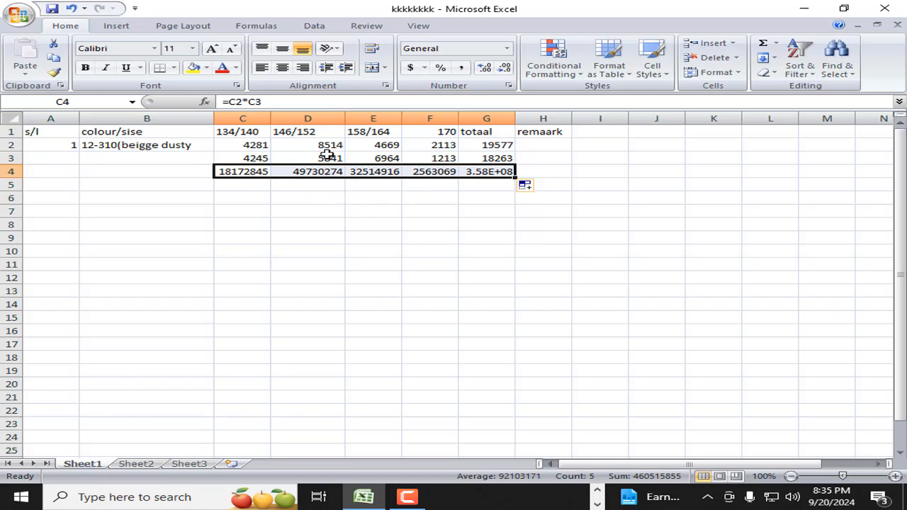
{"action": "left_click", "coordinate": [492, 188]}
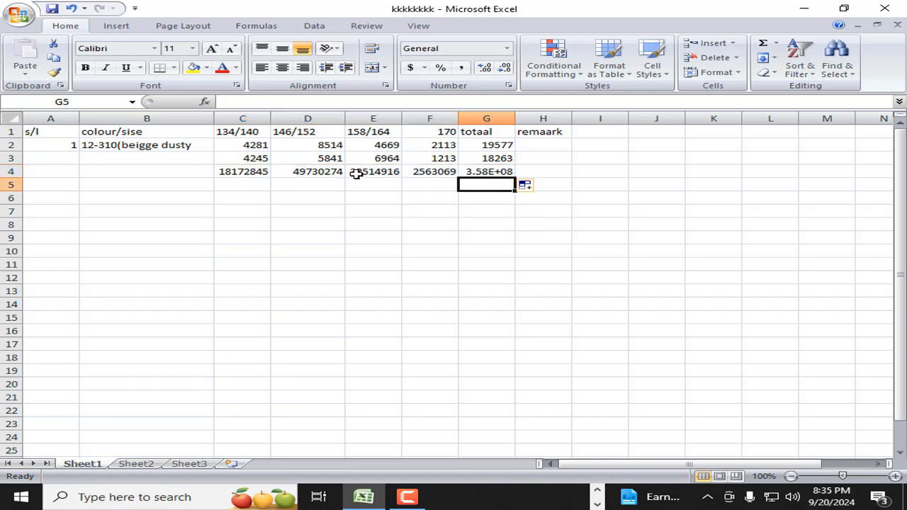
Clear all the multiplication formulas from C4:G4.
{"action": "left_click_drag", "start_coordinate": [323, 171], "coordinate": [496, 172]}
{"action": "key", "text": "Delete"}
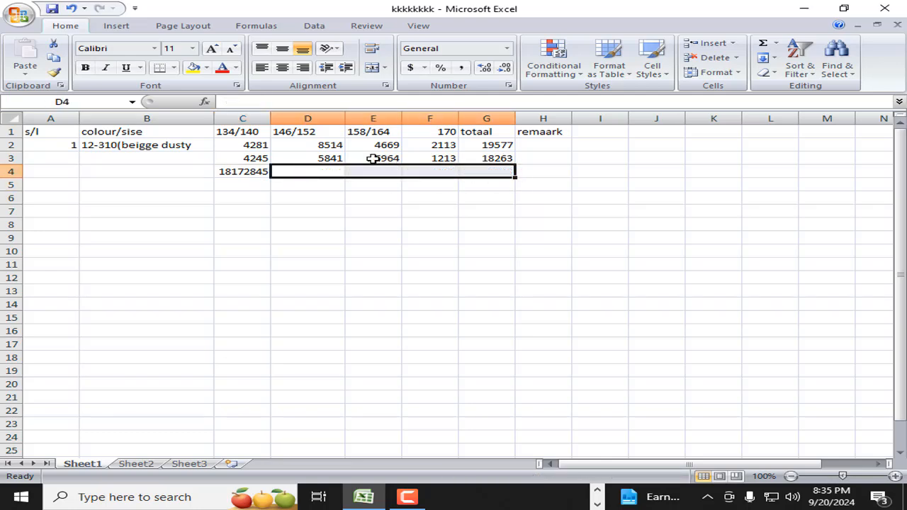
{"action": "left_click", "coordinate": [243, 171]}
{"action": "key", "text": "Delete"}
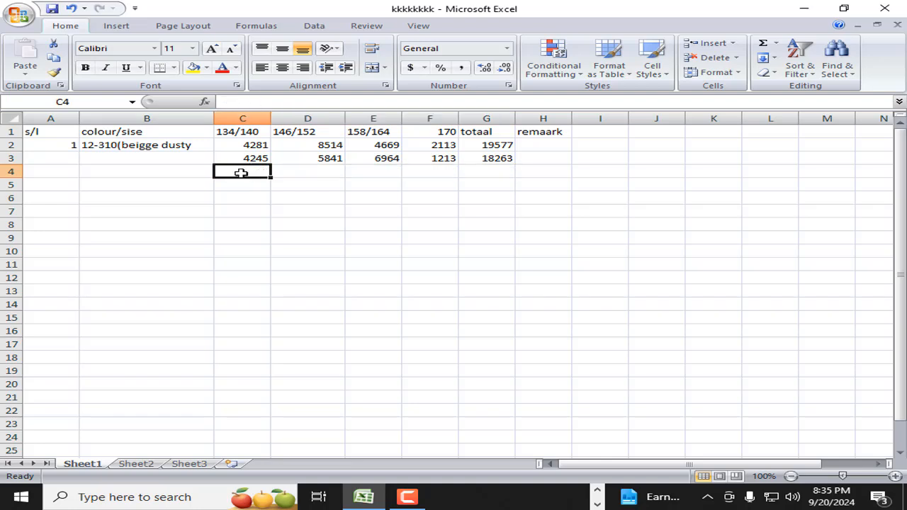
Multiply the two 134/140 values again by entering =C2*C3 in C4.
{"action": "type", "text": "="}
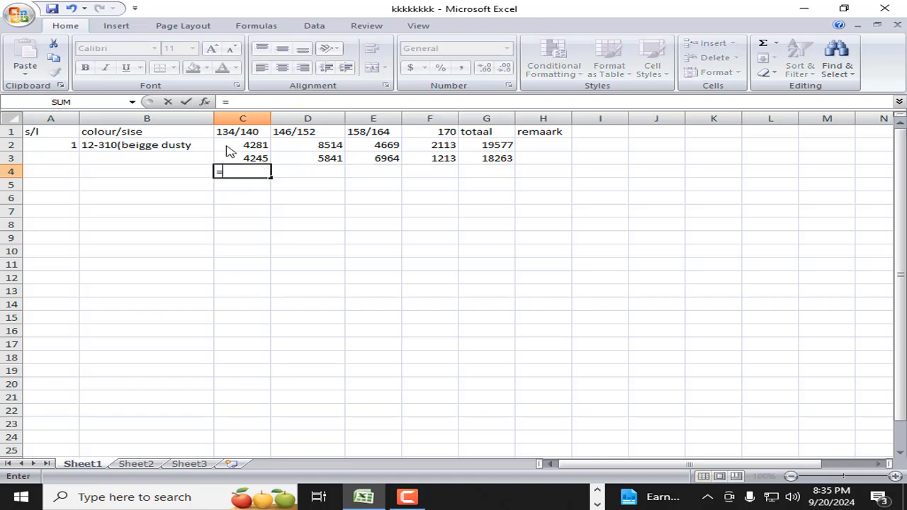
{"action": "left_click", "coordinate": [225, 144]}
{"action": "type", "text": "*"}
{"action": "left_click", "coordinate": [233, 159]}
{"action": "key", "text": "Return"}
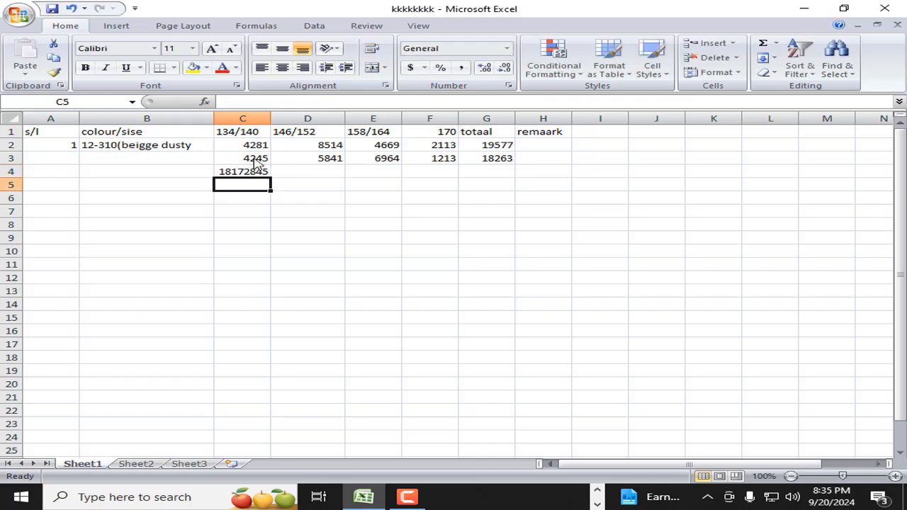
Divide the two 146/152 values by entering =D2/D3 in D4.
{"action": "left_click", "coordinate": [329, 171]}
{"action": "type", "text": "="}
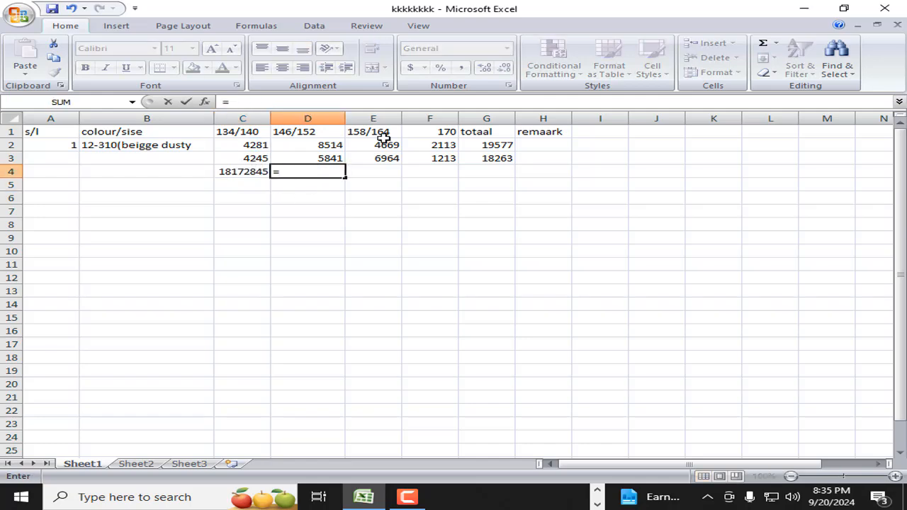
{"action": "left_click", "coordinate": [310, 142]}
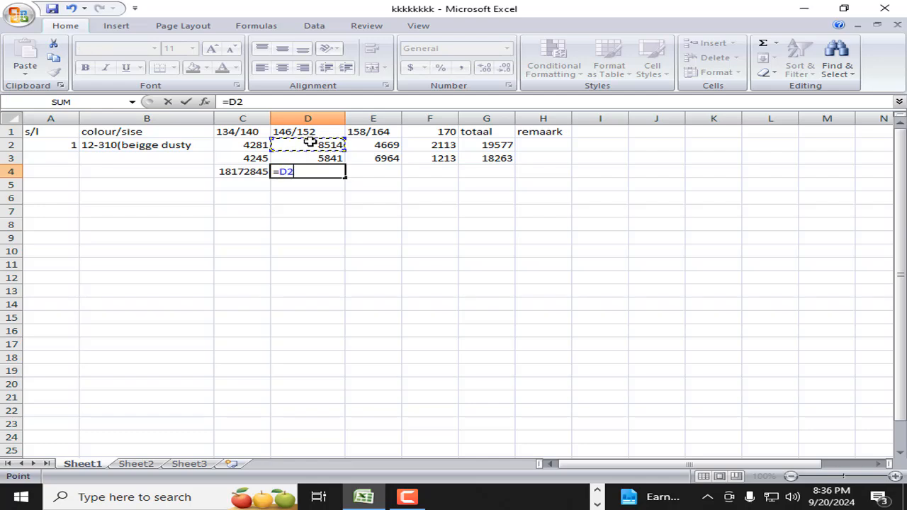
{"action": "type", "text": "/"}
{"action": "left_click", "coordinate": [328, 157]}
{"action": "key", "text": "Return"}
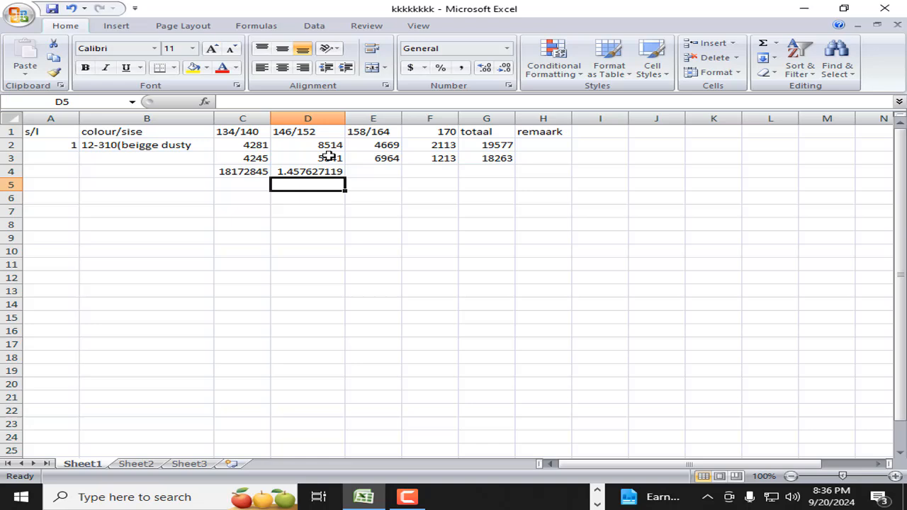
Clear the contents of B4:F6 to remove the multiplication and division formulas.
{"action": "left_click", "coordinate": [376, 199]}
{"action": "left_click", "coordinate": [331, 181]}
{"action": "left_click", "coordinate": [211, 167]}
{"action": "left_click_drag", "start_coordinate": [211, 168], "coordinate": [411, 197]}
{"action": "key", "text": "Delete"}
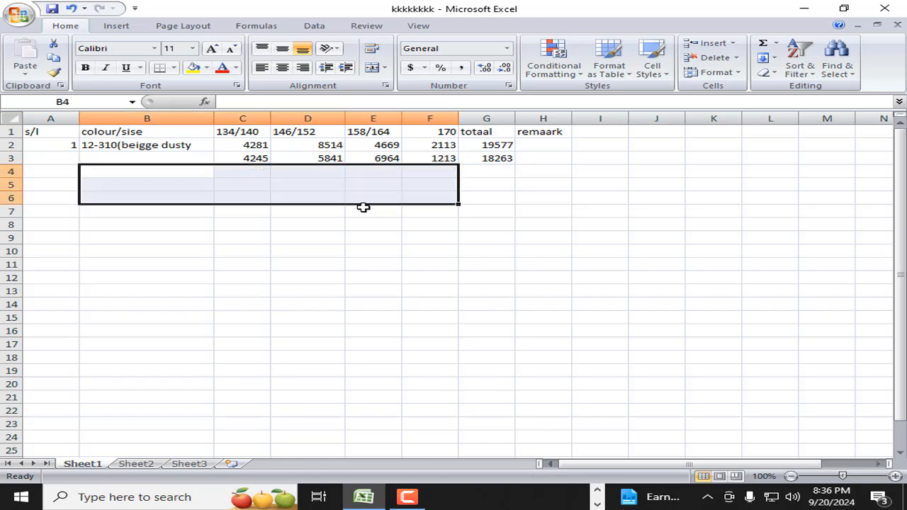
Copy the quantities and totals in C2:G3 and paste them twice below, starting at C4 and at C6.
{"action": "left_click", "coordinate": [363, 207]}
{"action": "left_click_drag", "start_coordinate": [262, 140], "coordinate": [513, 159]}
{"action": "left_click", "coordinate": [891, 323]}
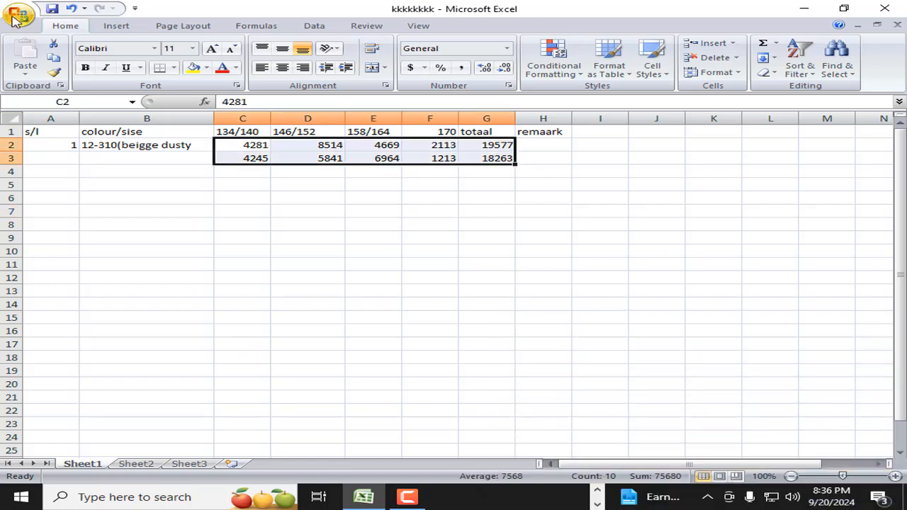
{"action": "key", "text": "ctrl+c"}
{"action": "left_click", "coordinate": [256, 176]}
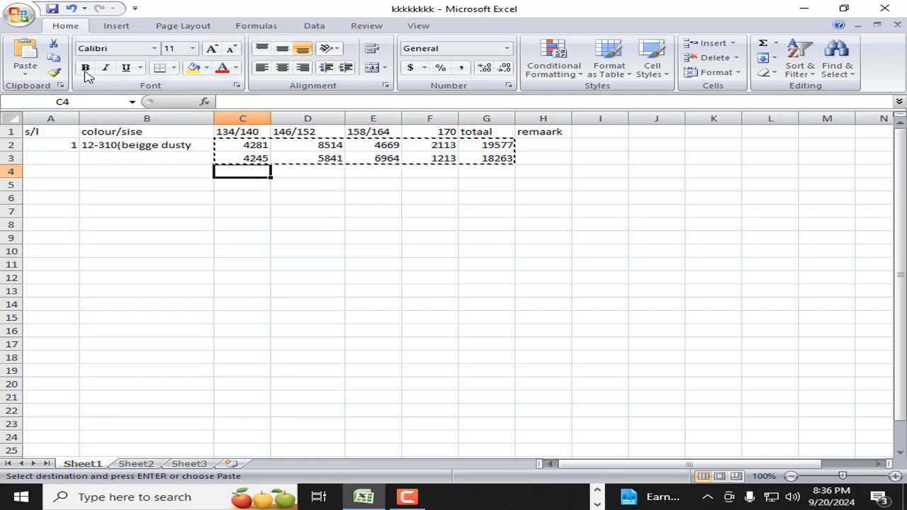
{"action": "left_click", "coordinate": [25, 55]}
{"action": "left_click", "coordinate": [252, 202]}
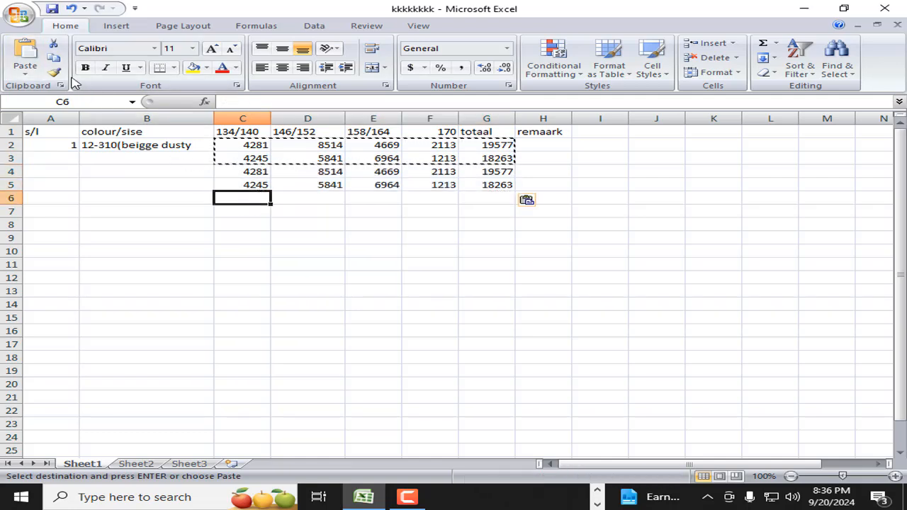
{"action": "left_click", "coordinate": [25, 55]}
Insert an Average function in C8 for the 134/140 quantities above it.
{"action": "left_click", "coordinate": [270, 234]}
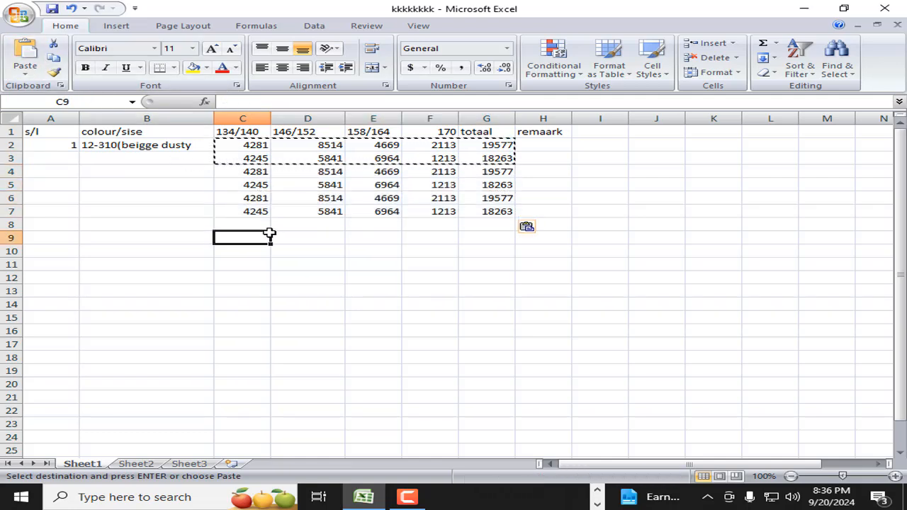
{"action": "left_click", "coordinate": [266, 227]}
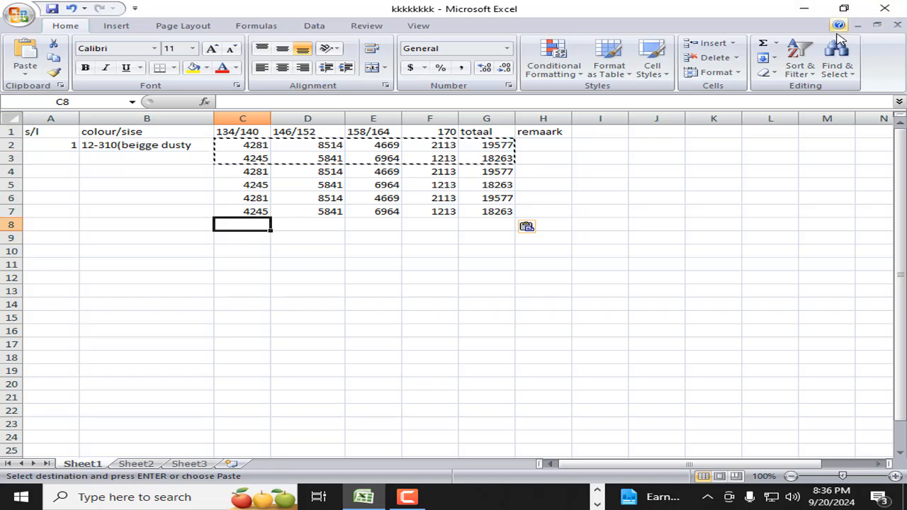
{"action": "left_click", "coordinate": [777, 44]}
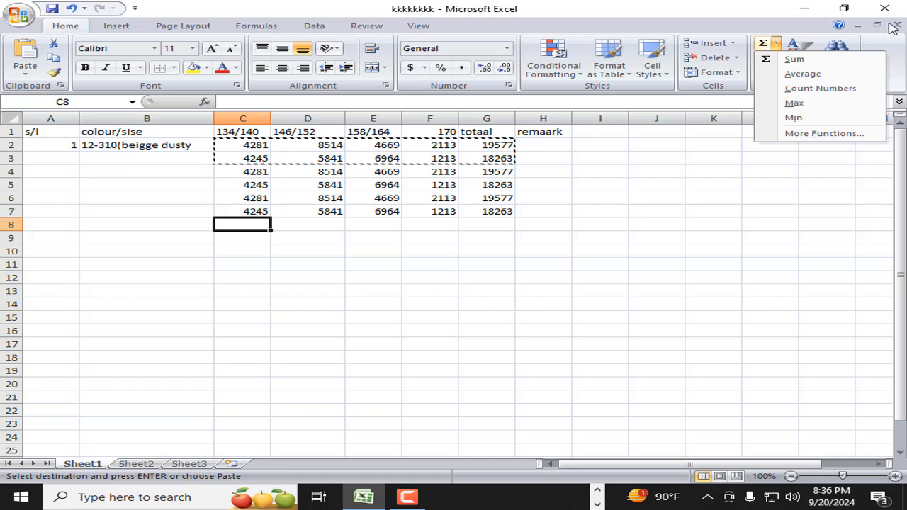
{"action": "left_click", "coordinate": [827, 74]}
{"action": "key", "text": "Return"}
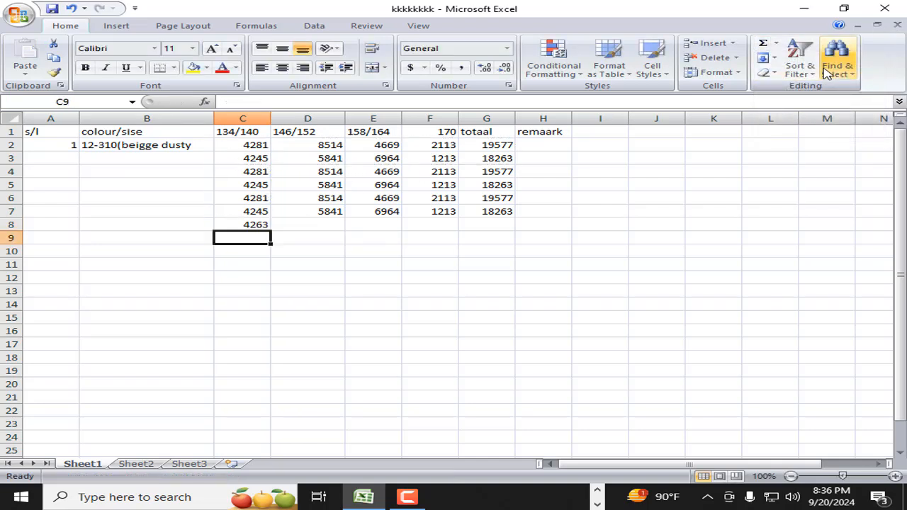
Count the numbers in the 146/152 column by inserting =COUNT(D2:D7) in D8.
{"action": "left_click", "coordinate": [316, 221]}
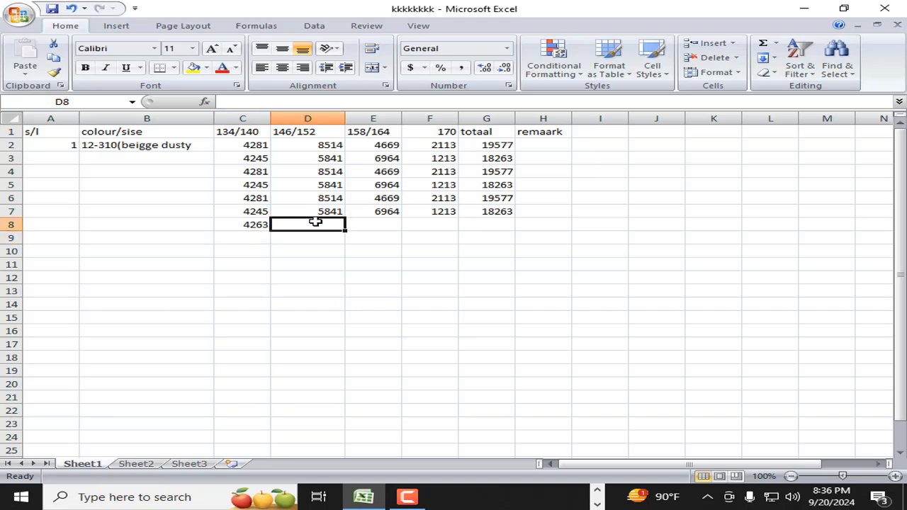
{"action": "left_click", "coordinate": [777, 44]}
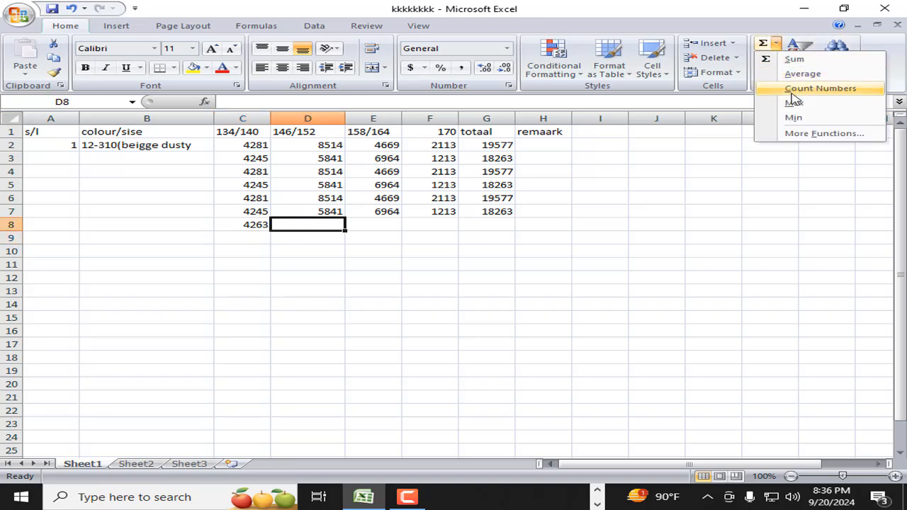
{"action": "left_click", "coordinate": [793, 93]}
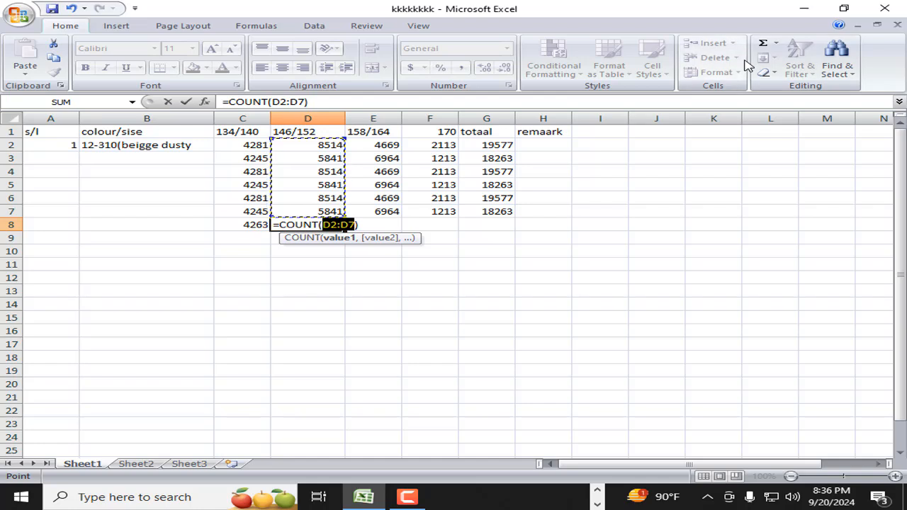
{"action": "key", "text": "Return"}
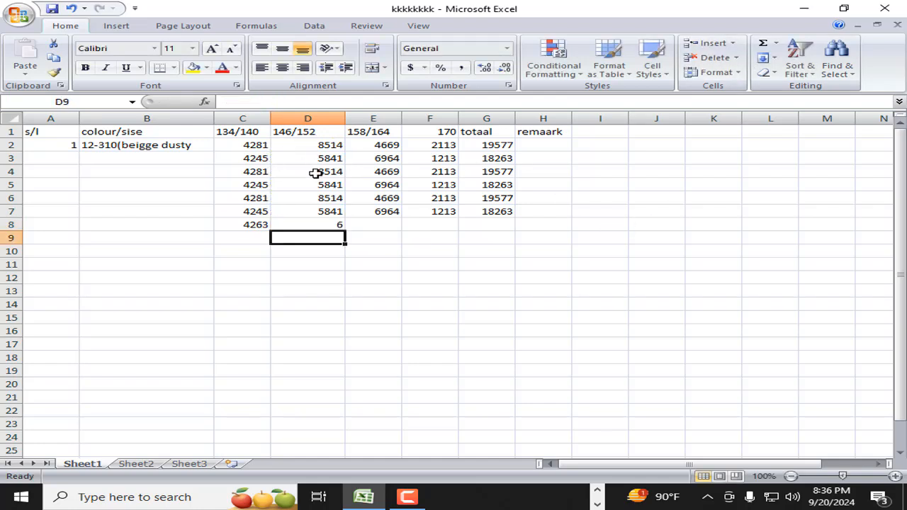
Find the largest 158/164 quantity by inserting =MAX(E2:E7) in E8.
{"action": "left_click", "coordinate": [358, 225]}
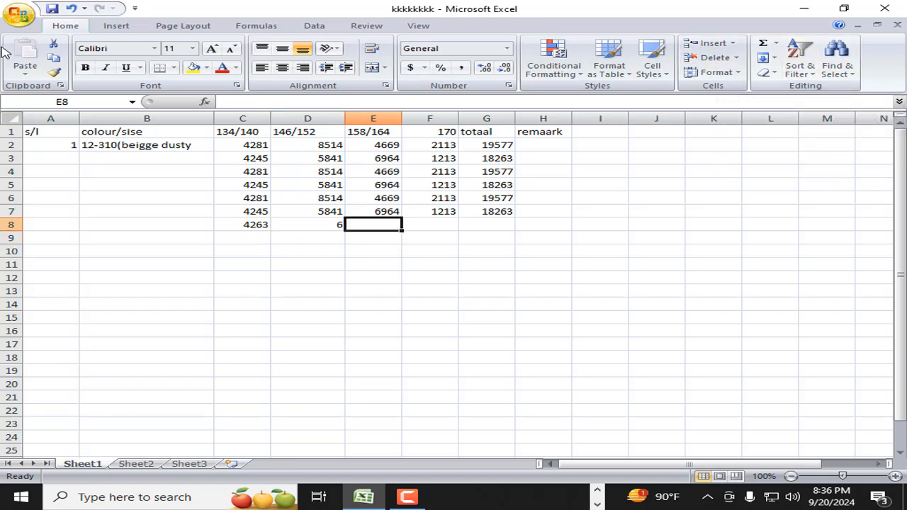
{"action": "left_click", "coordinate": [777, 44]}
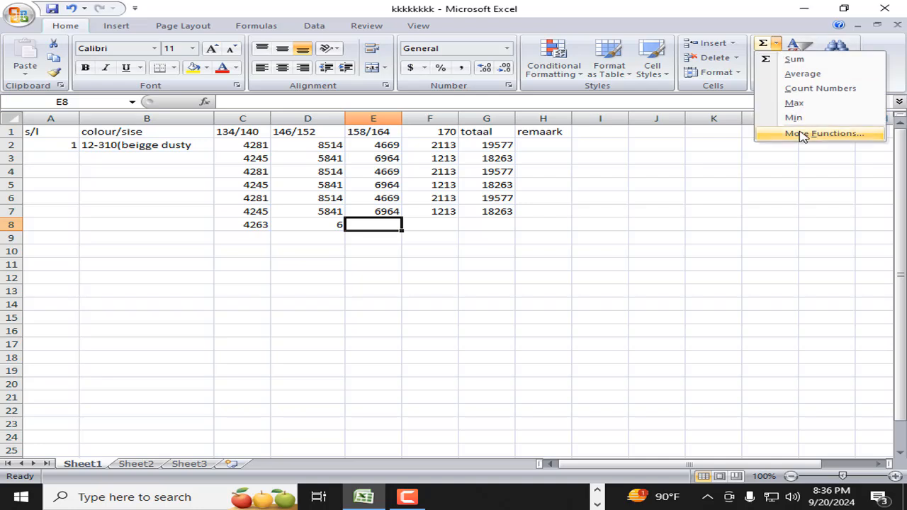
{"action": "left_click", "coordinate": [806, 104]}
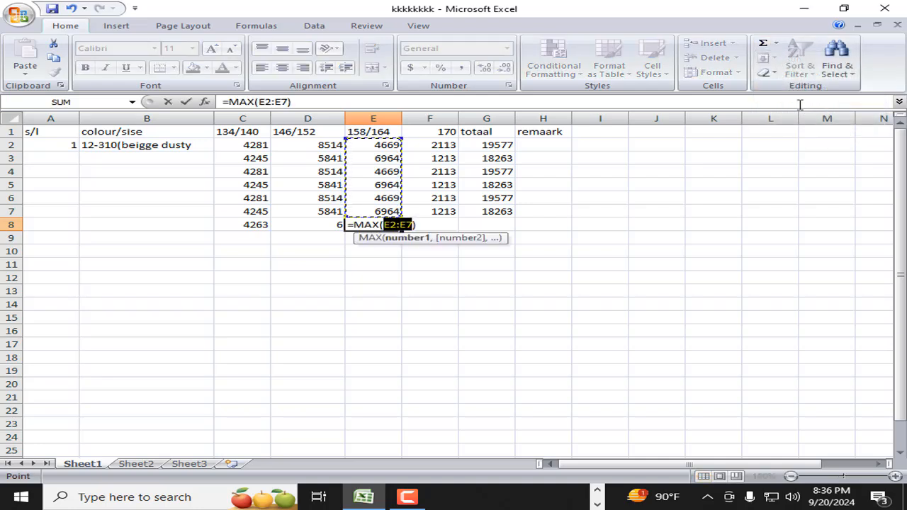
{"action": "key", "text": "Return"}
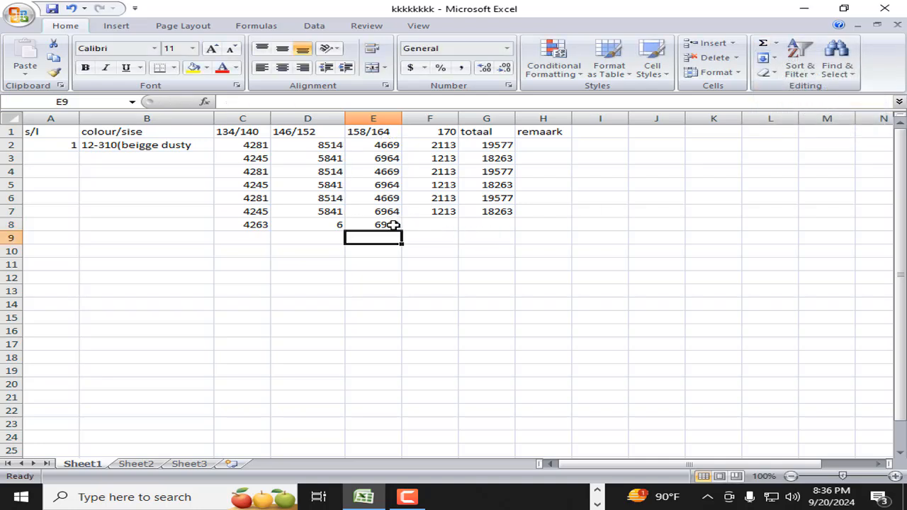
Find the smallest value in the 170 column, header included, by inserting =MIN(F1:F7) in F8.
{"action": "left_click", "coordinate": [427, 223]}
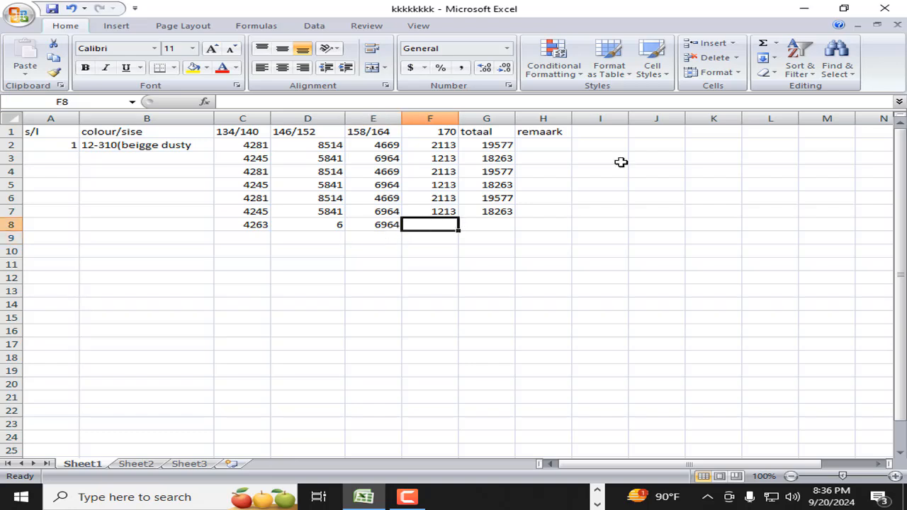
{"action": "left_click", "coordinate": [774, 44]}
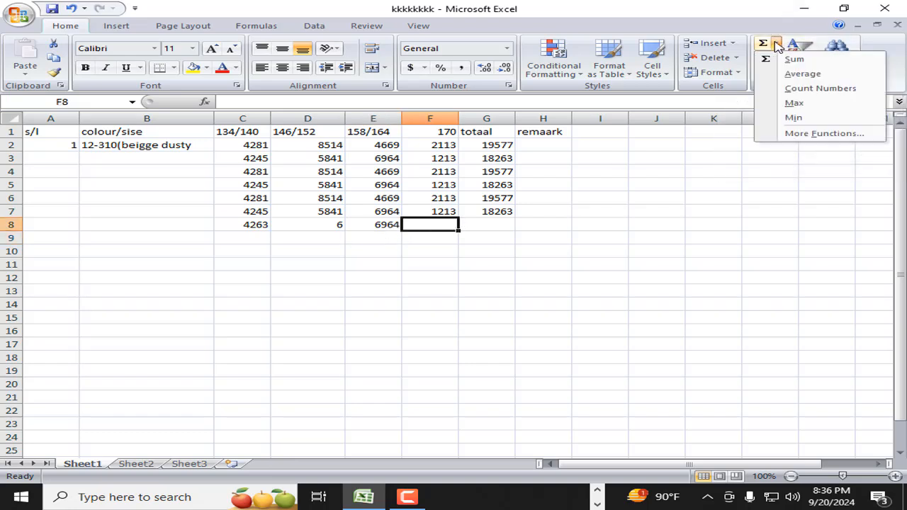
{"action": "left_click", "coordinate": [813, 118]}
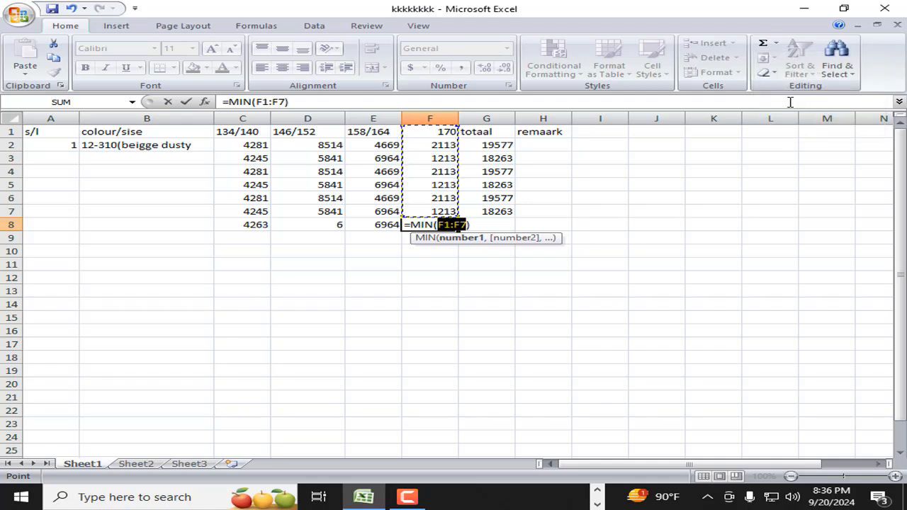
{"action": "key", "text": "Return"}
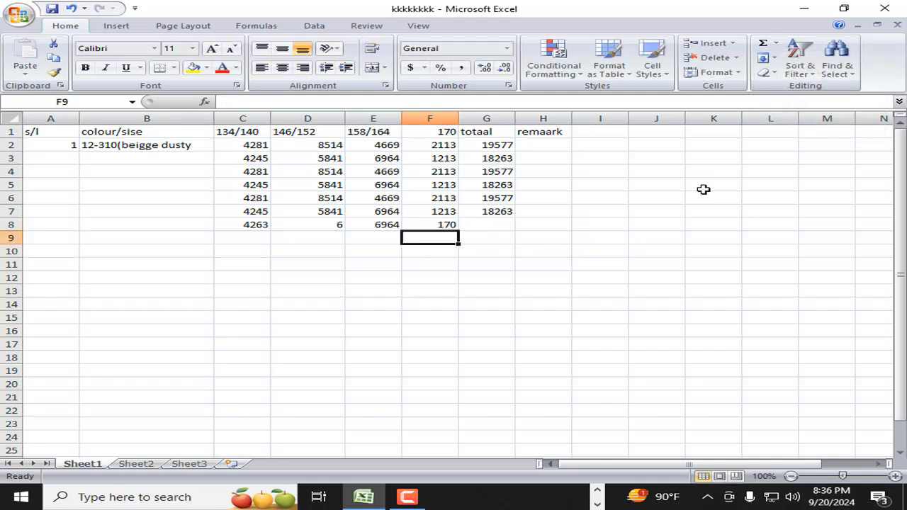